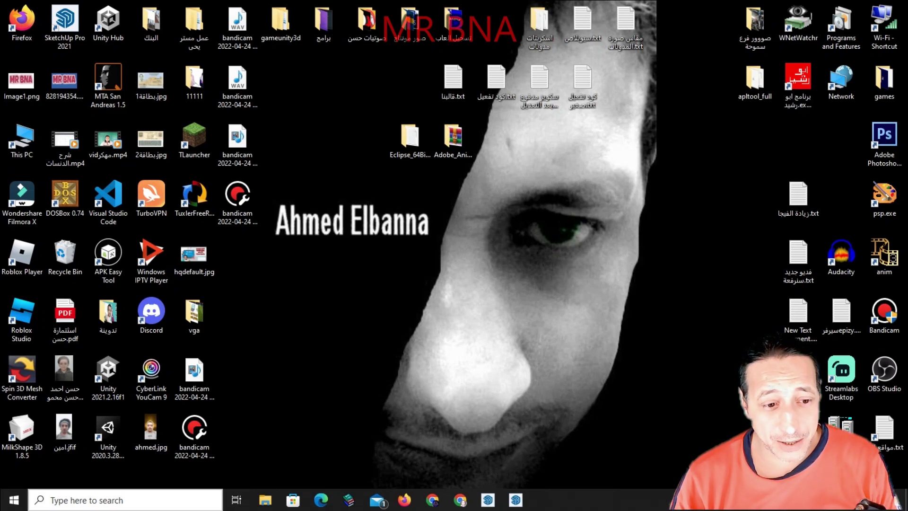
- Open the Registry Editor by searching Windows for regedit, and close it again
click(125, 500)
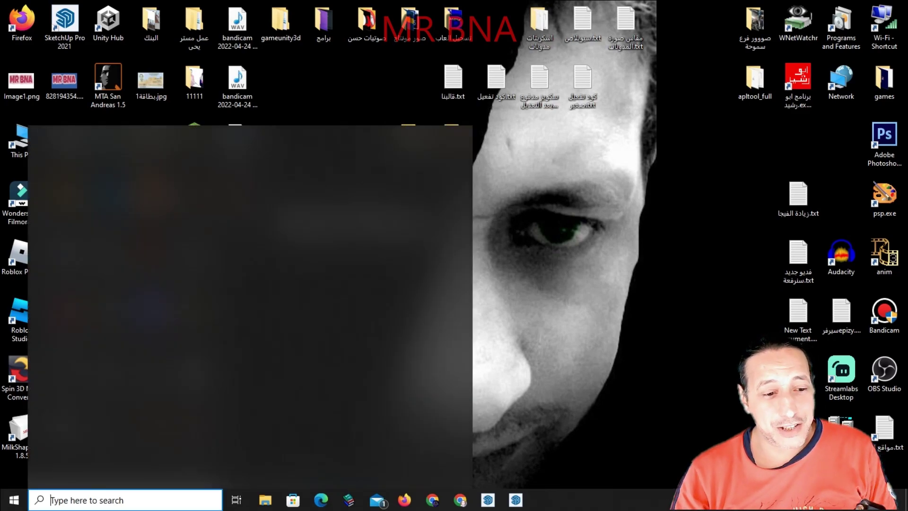
text(re)
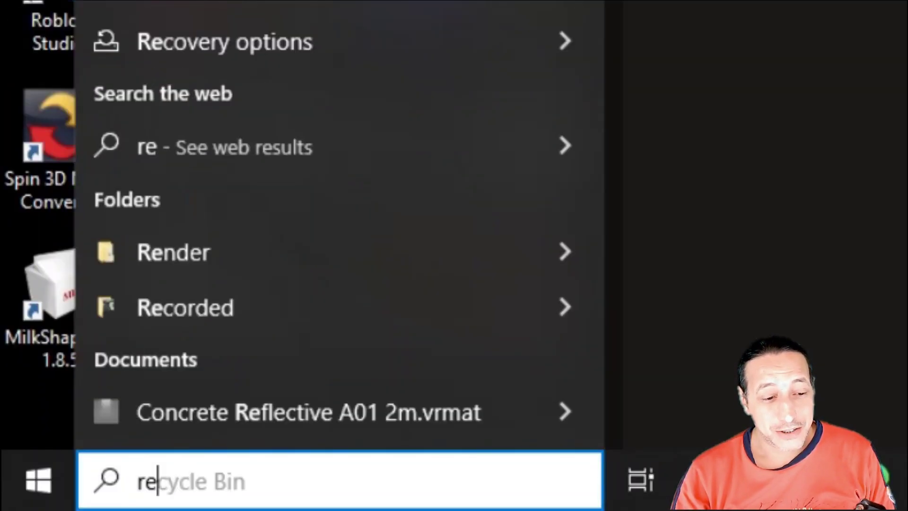
text(ged)
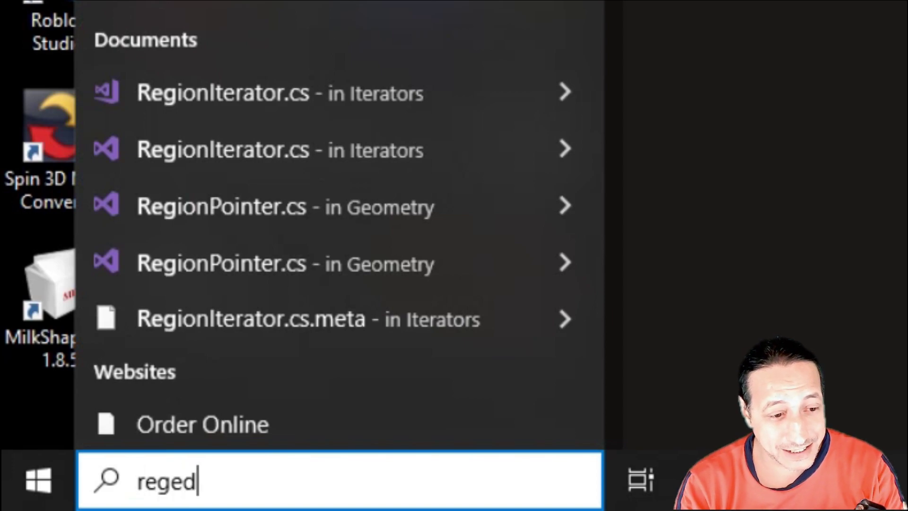
text(it)
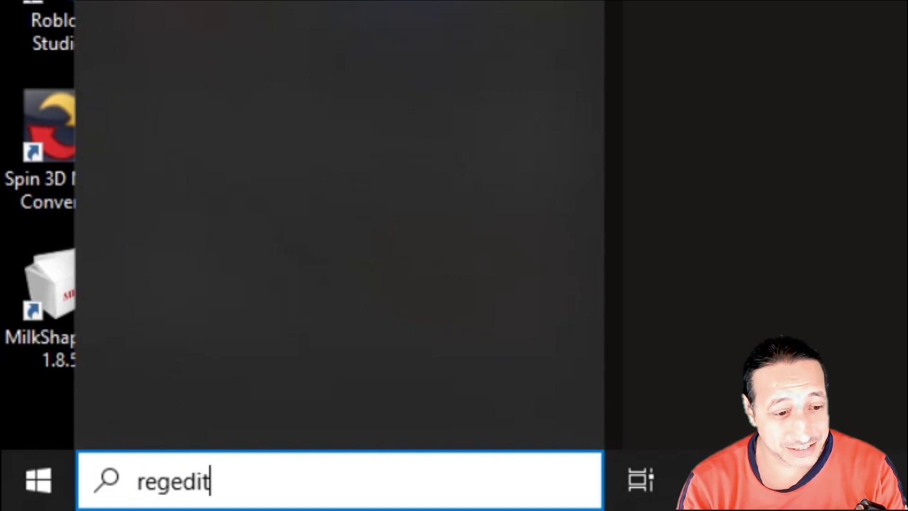
key(Return)
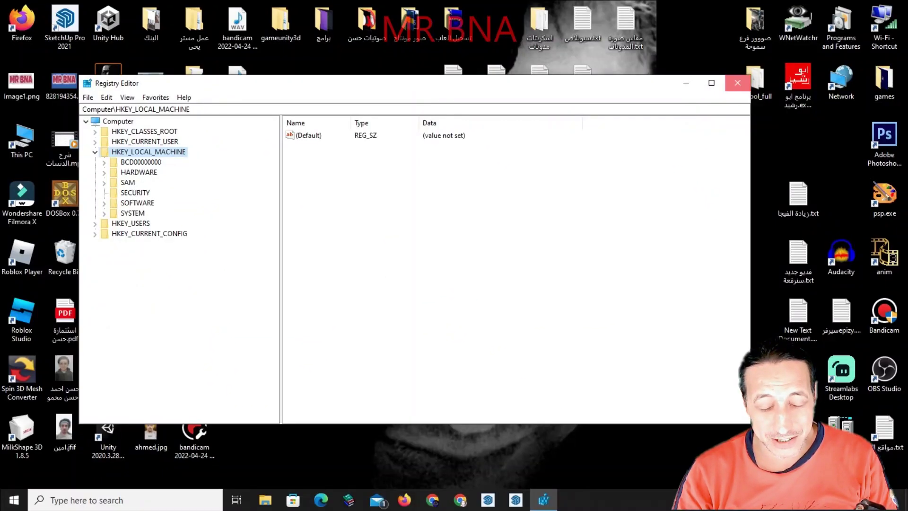
click(737, 83)
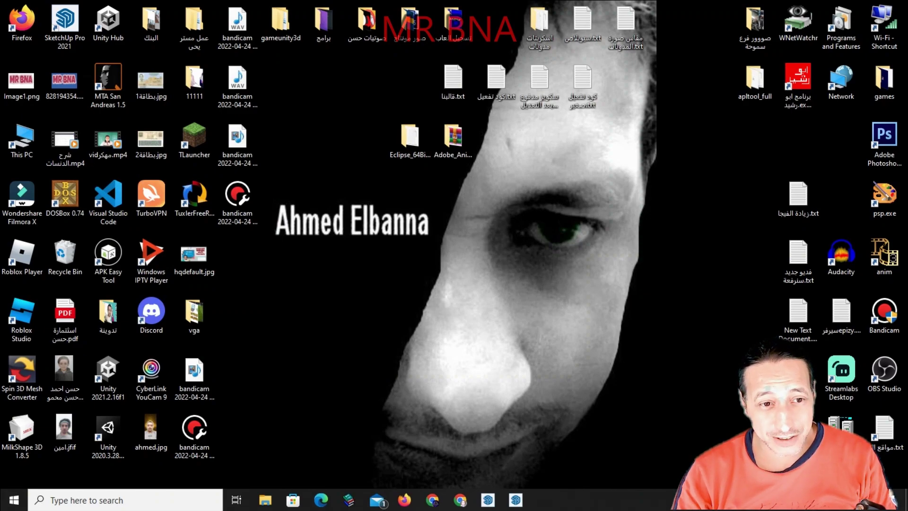
- Launch the Registry Editor through the Windows Run command regedit, and collapse the HKEY_LOCAL_MACHINE branch
key(super+r)
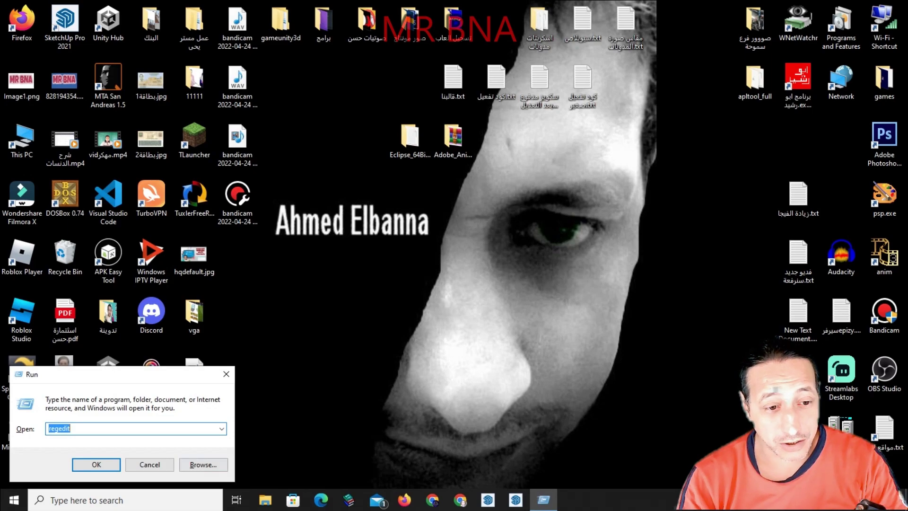
key(Return)
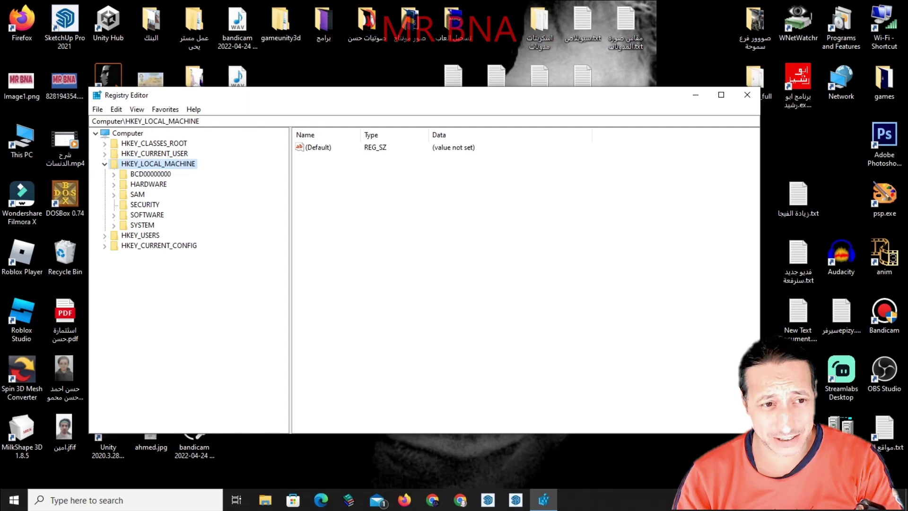
key(Left)
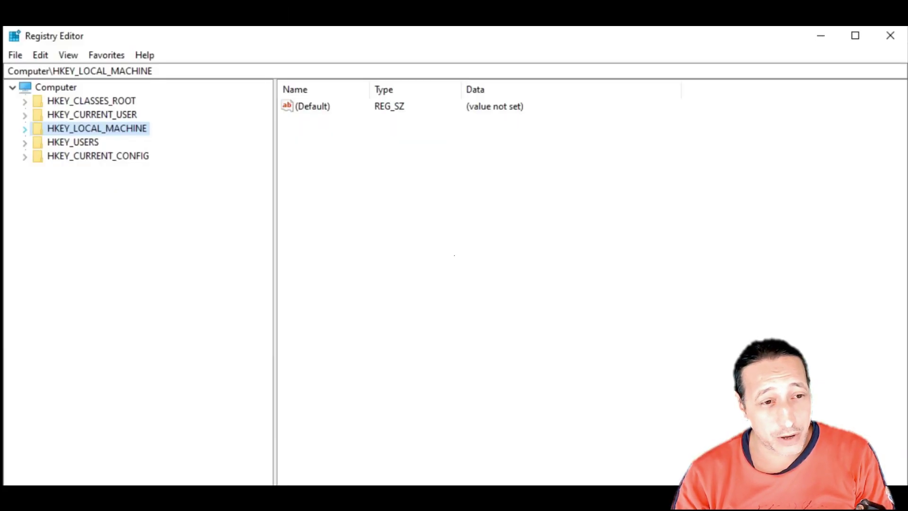
- Expand the registry path HKEY_LOCAL_MACHINE\SOFTWARE\Intel and select the Intel key
click(25, 129)
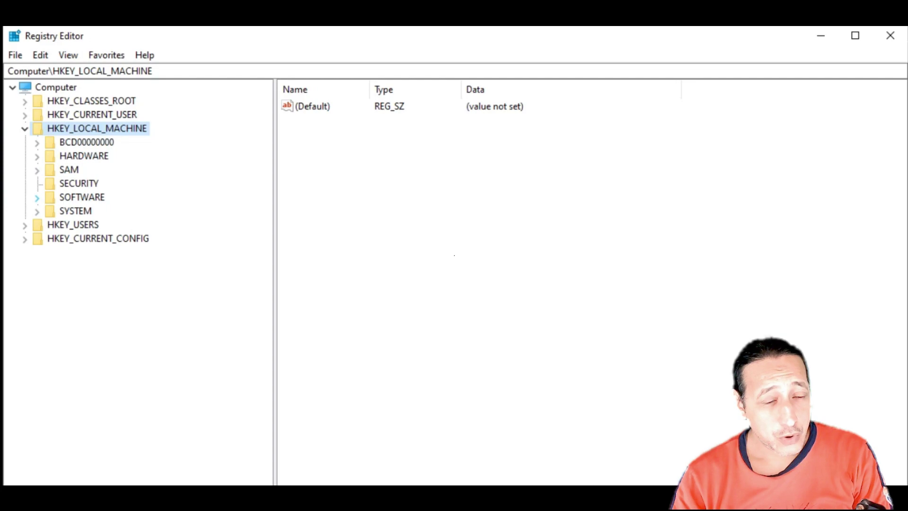
click(37, 197)
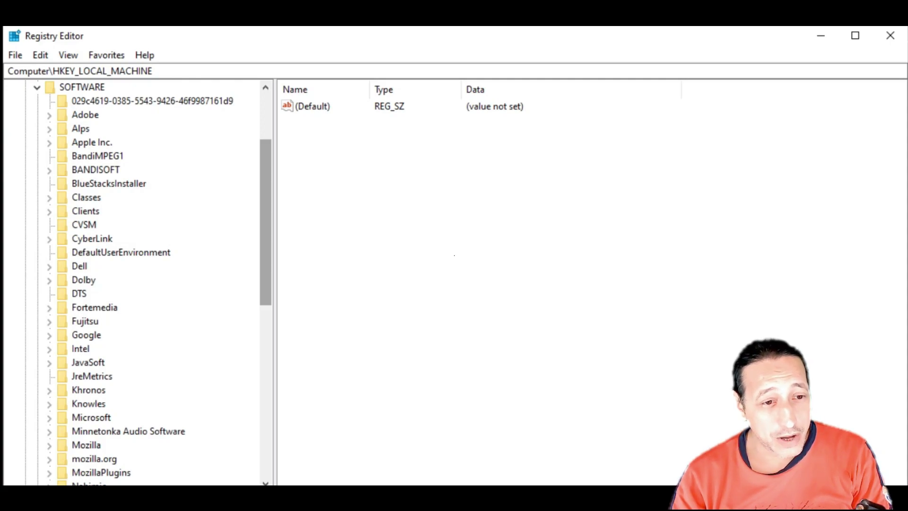
drag(266, 222, 266, 241)
click(80, 308)
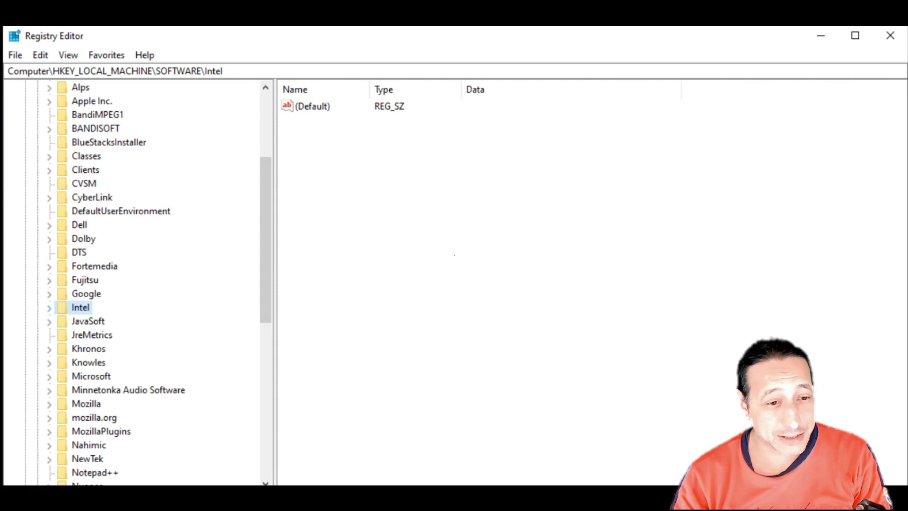
click(50, 308)
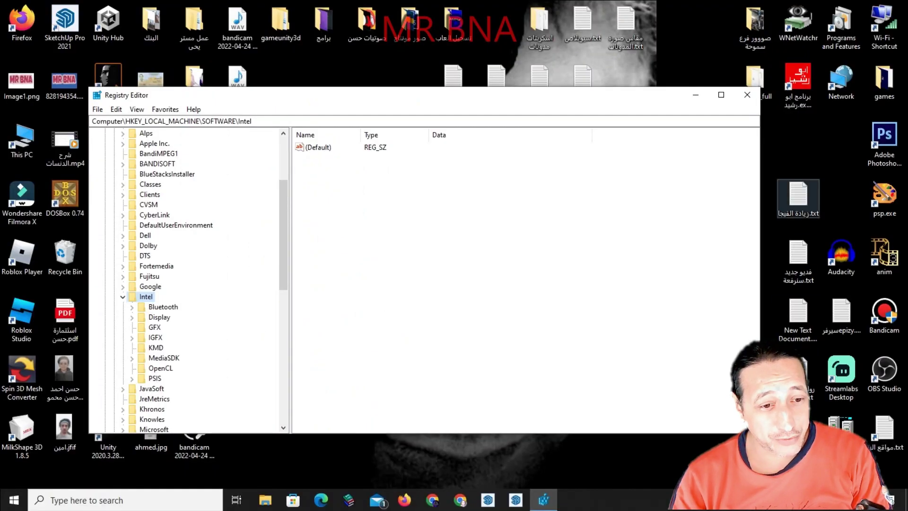
- Open the desktop notes file زيادة الفيجا.txt, highlight the key name GMM, and return to the Registry Editor
double_click(799, 199)
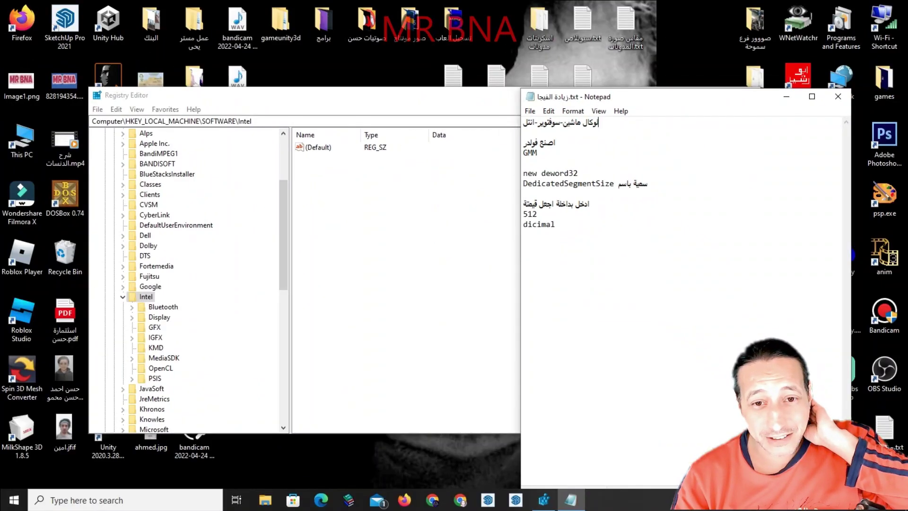
drag(538, 153, 523, 153)
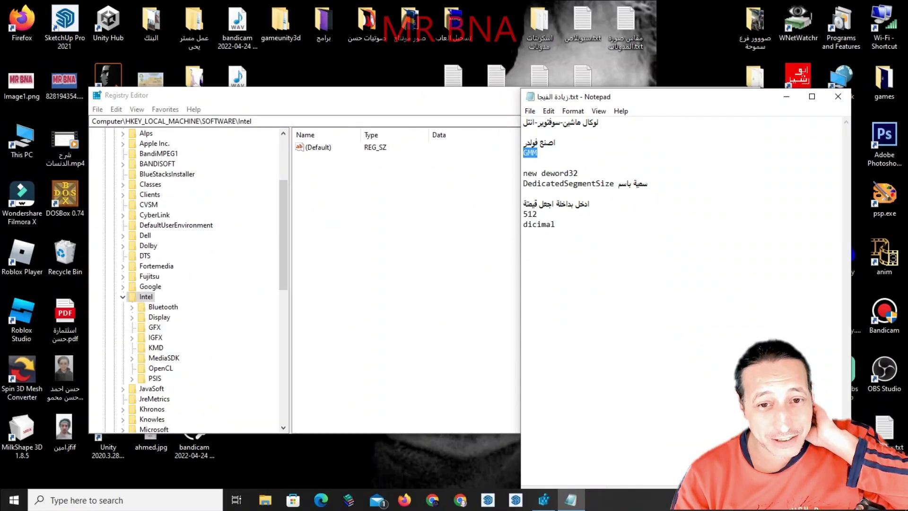
key(alt+Tab)
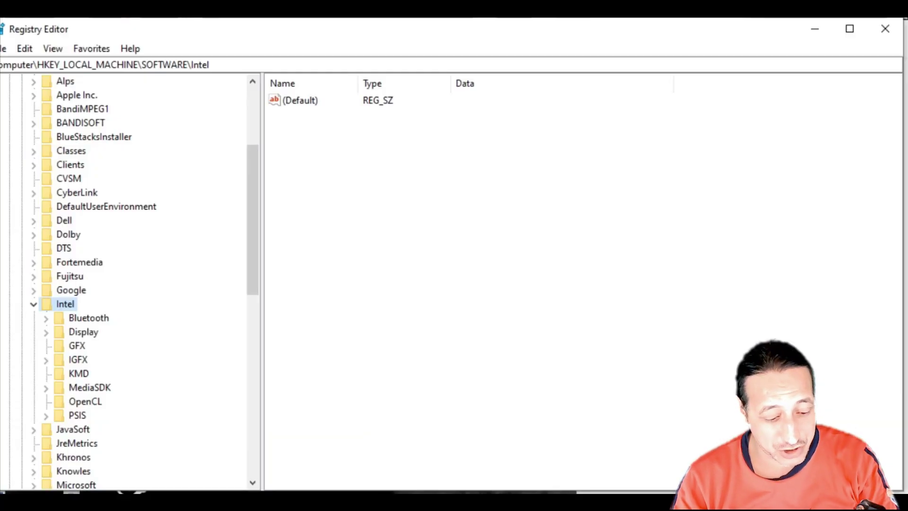
- Create a new key named GMM under the Intel key
right_click(402, 264)
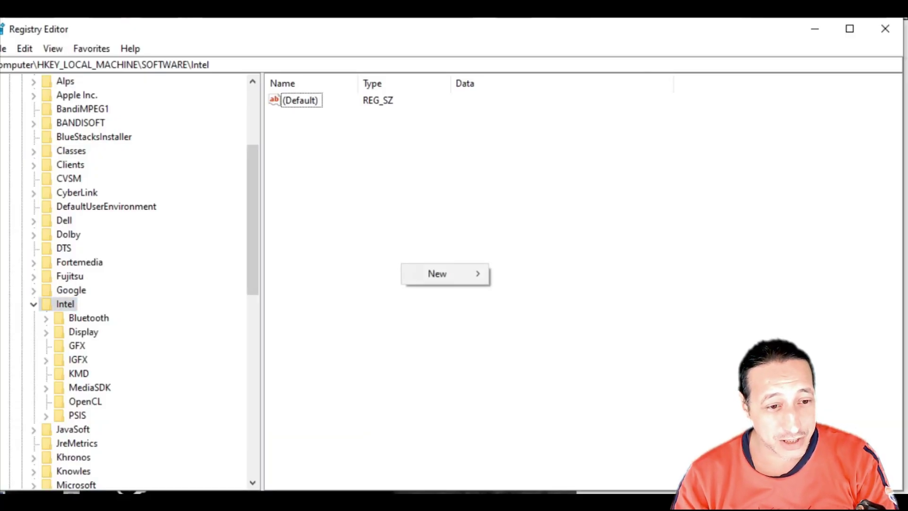
mouse_move(445, 274)
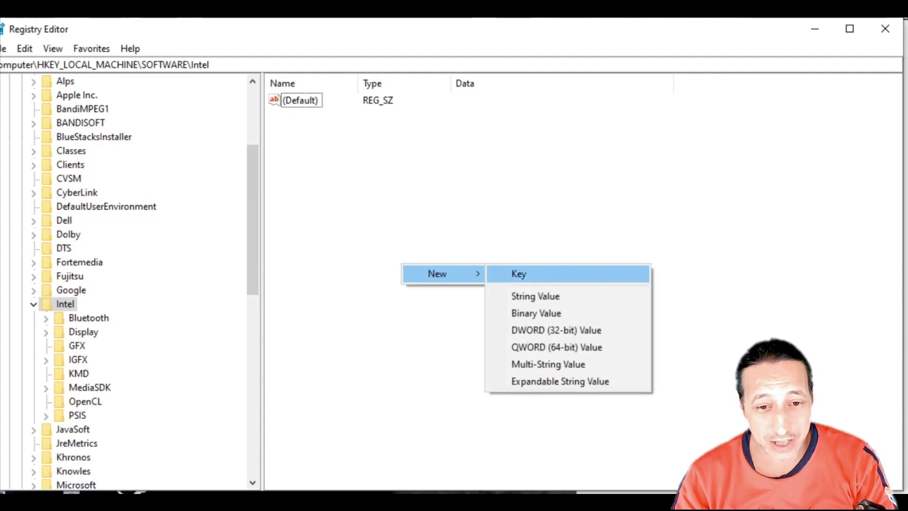
key(Return)
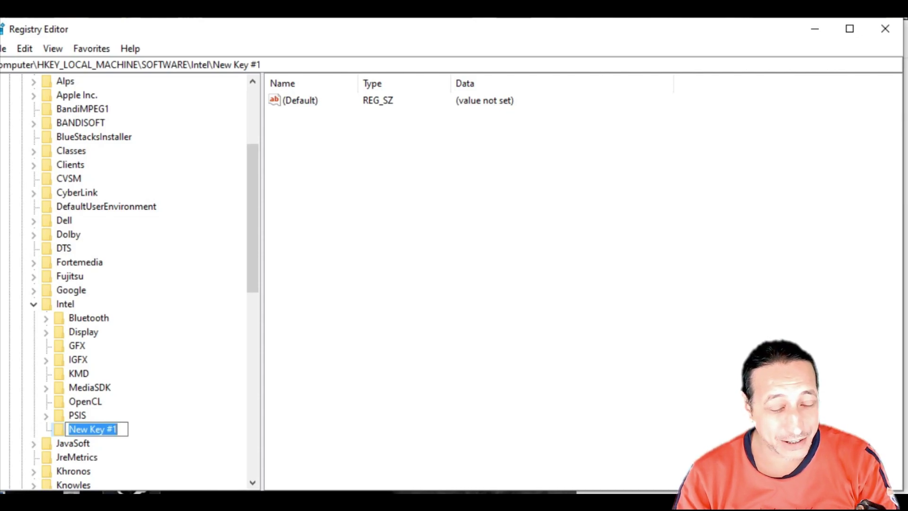
text(GMM)
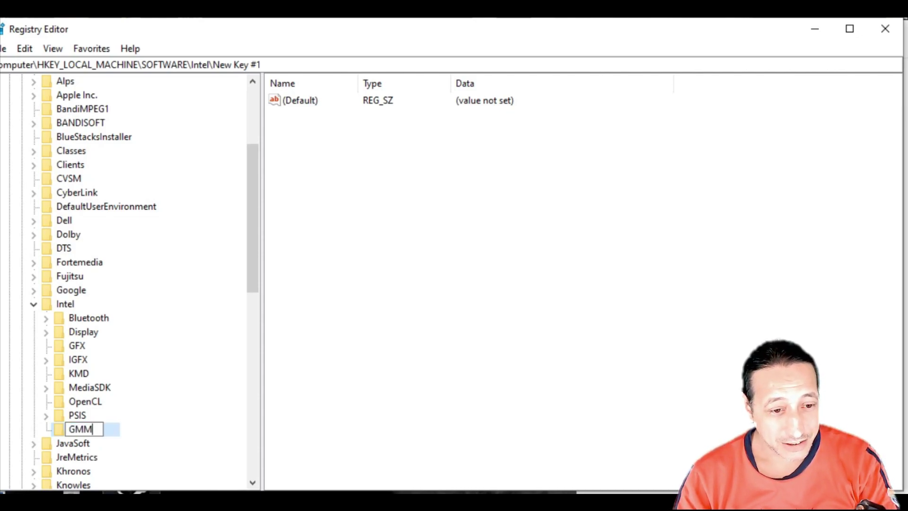
key(Return)
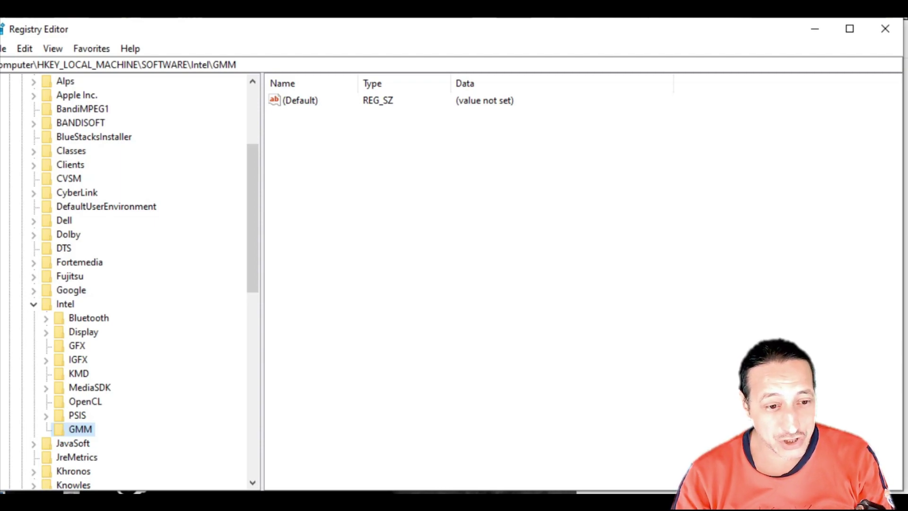
- Create a new DWORD (32-bit) value inside the GMM key
key(Tab)
right_click(353, 183)
mouse_move(389, 192)
key(Right)
key(Down)
key(Down)
key(Down)
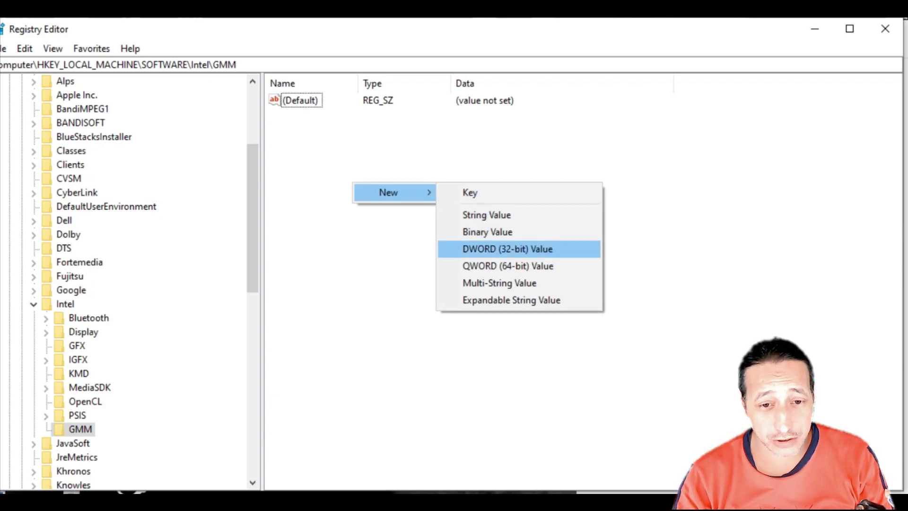
key(Return)
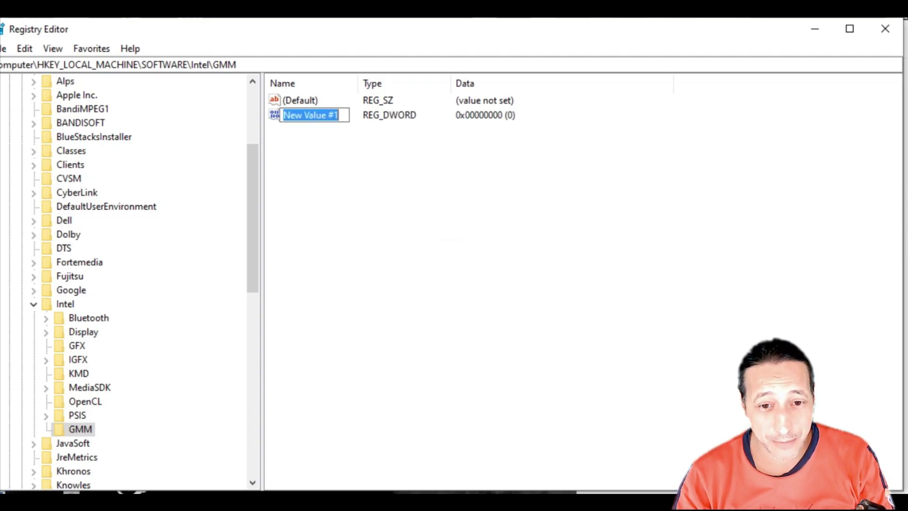
- Copy DedicatedSegmentSize from the notes file and rename the new DWORD value with it
key(alt+Tab)
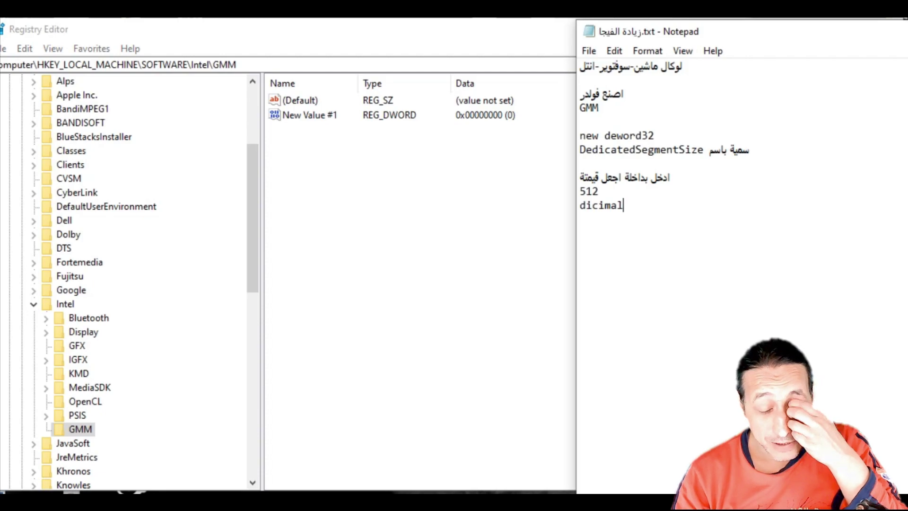
click(699, 149)
drag(703, 149, 580, 163)
drag(704, 150, 580, 150)
key(ctrl+c)
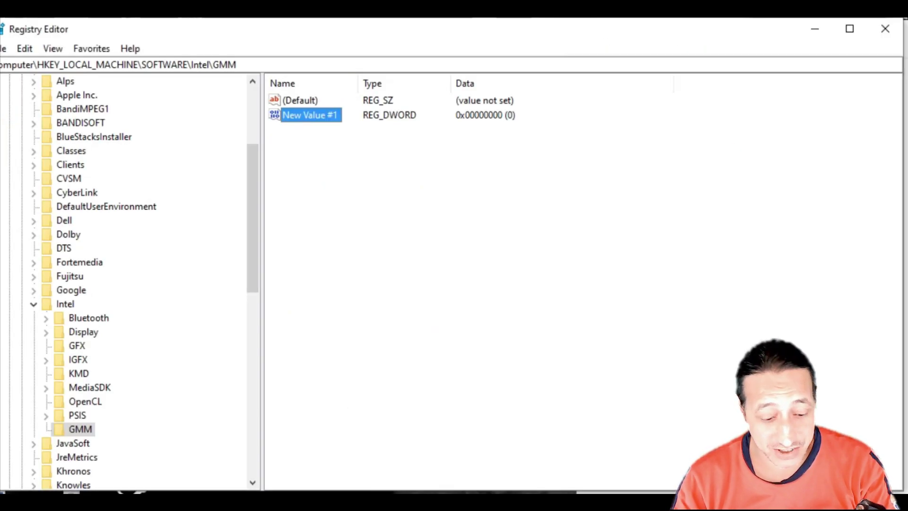
right_click(317, 117)
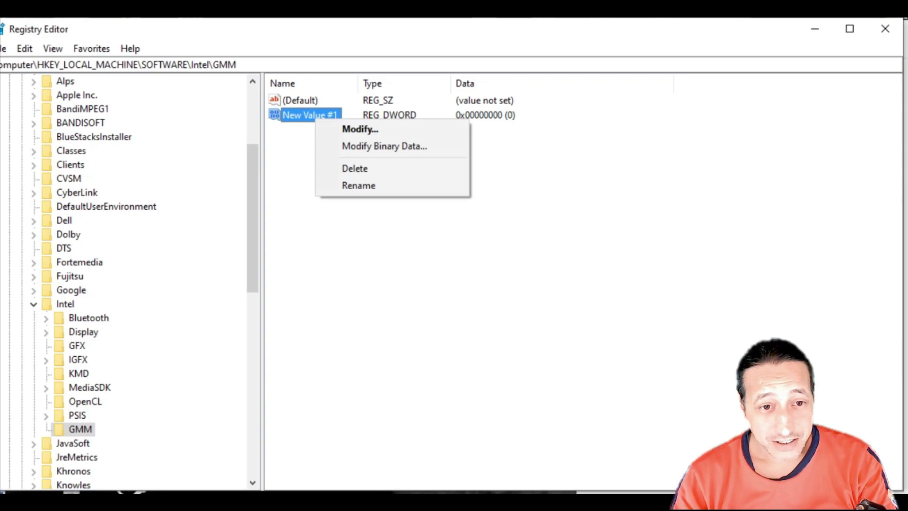
click(352, 185)
key(ctrl+v)
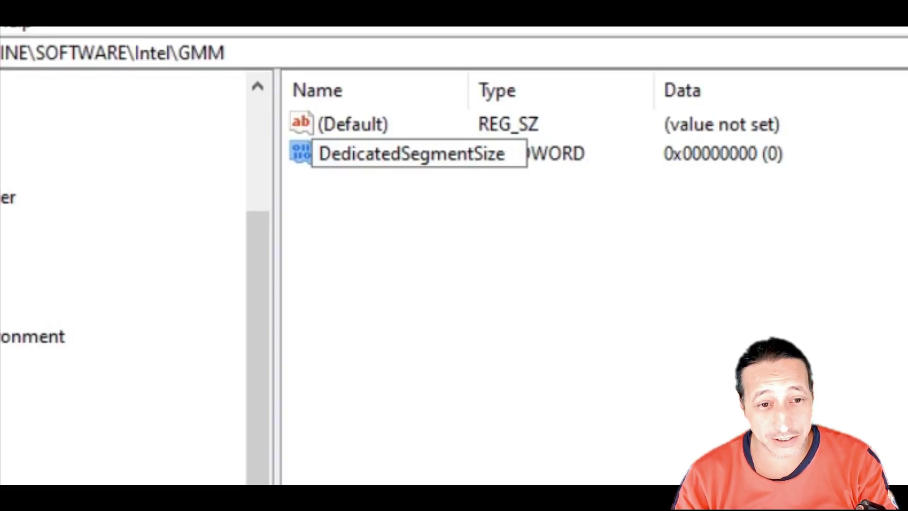
key(Return)
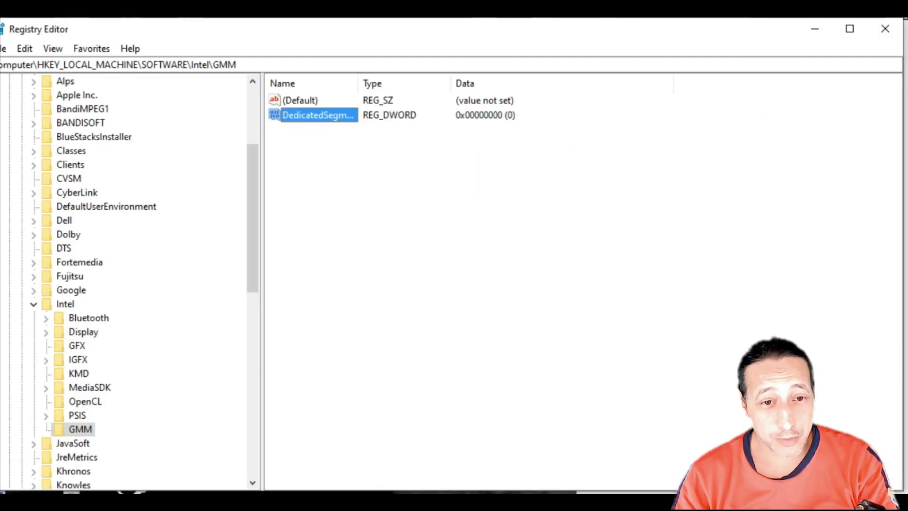
key(F2)
key(ctrl+a)
key(Escape)
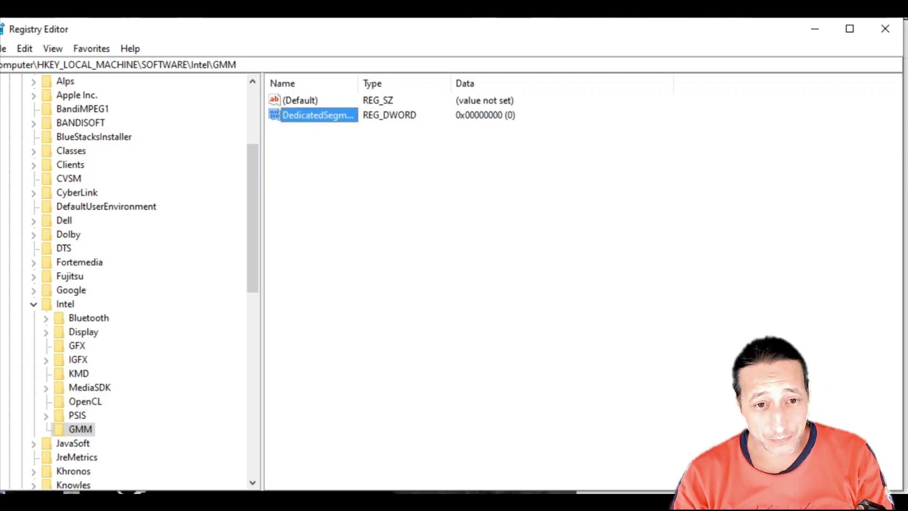
- Set the DedicatedSegmentSize value data to 1024 in decimal base, and close the Registry Editor and the notes file
key(Return)
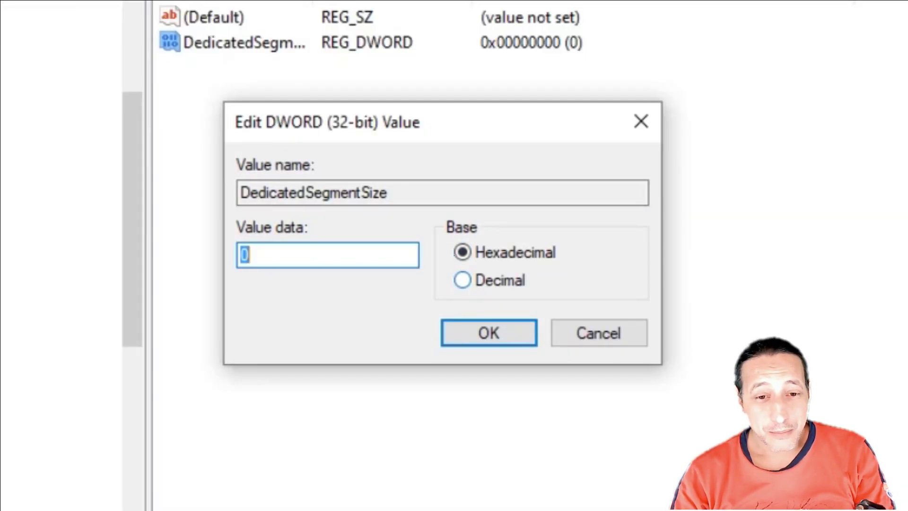
click(462, 280)
click(251, 254)
double_click(142, 263)
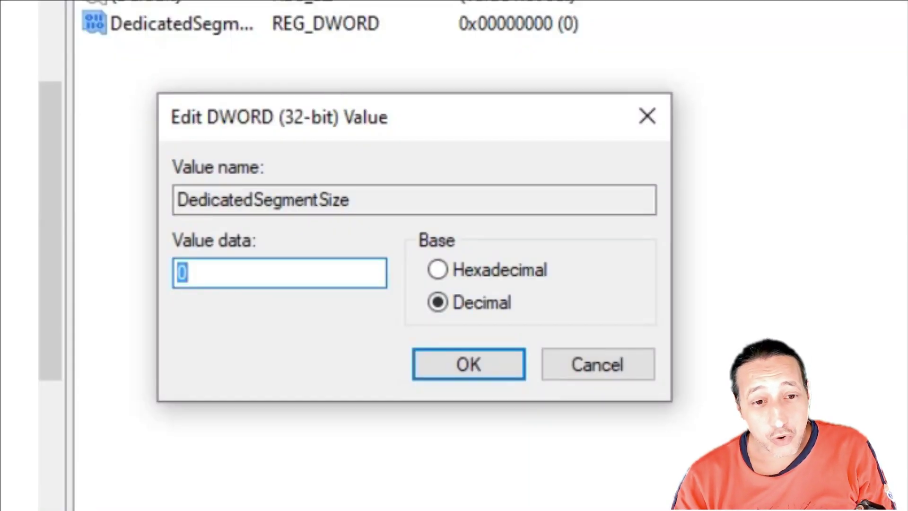
text(1024)
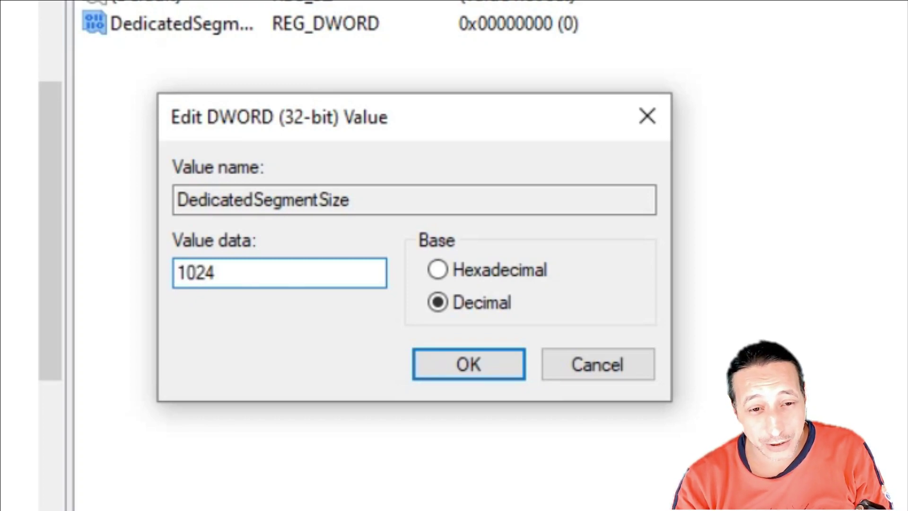
key(Return)
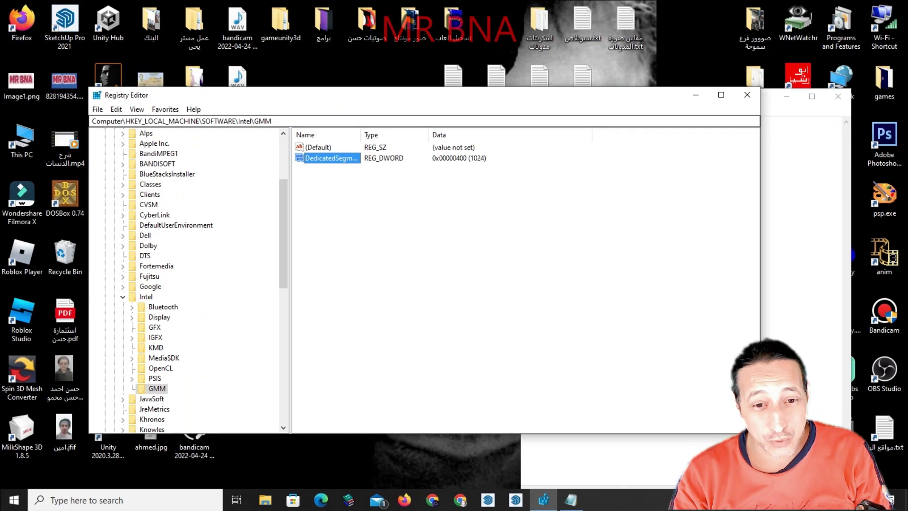
click(748, 95)
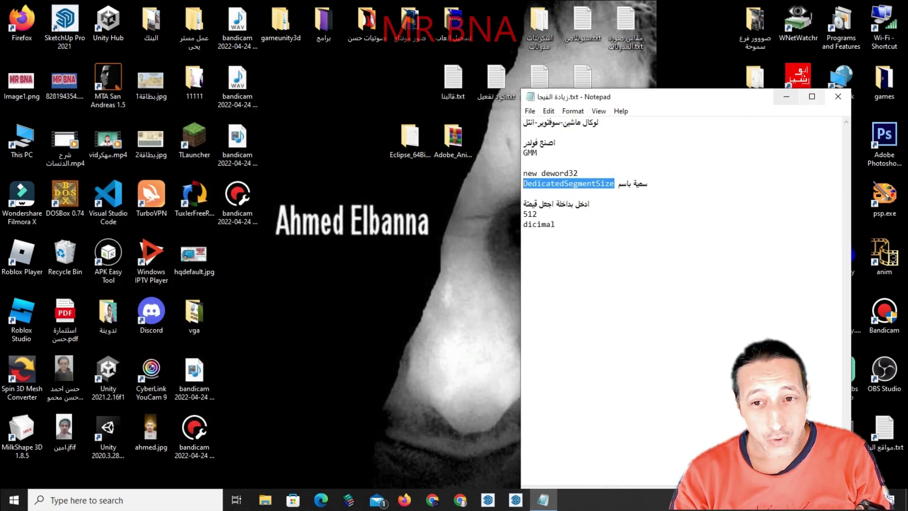
click(838, 96)
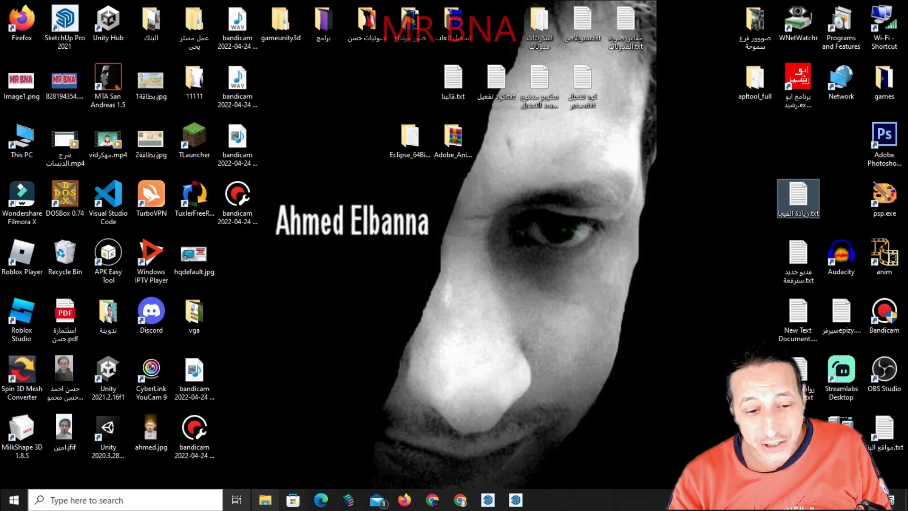
- Search Windows for the display settings and open the advanced display settings
click(125, 500)
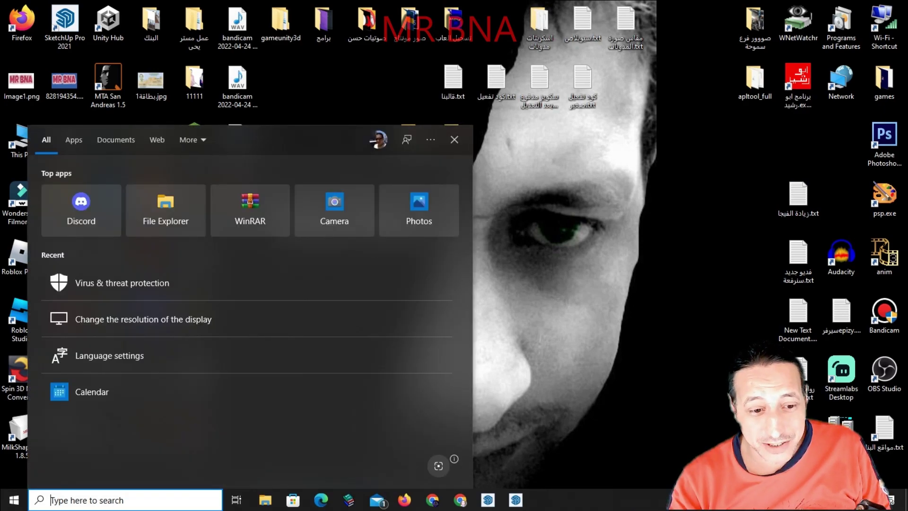
text(display)
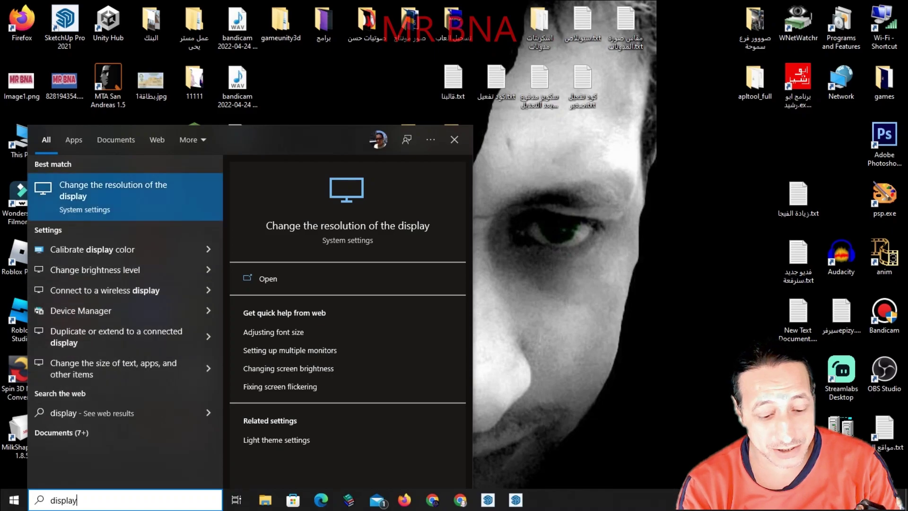
click(125, 197)
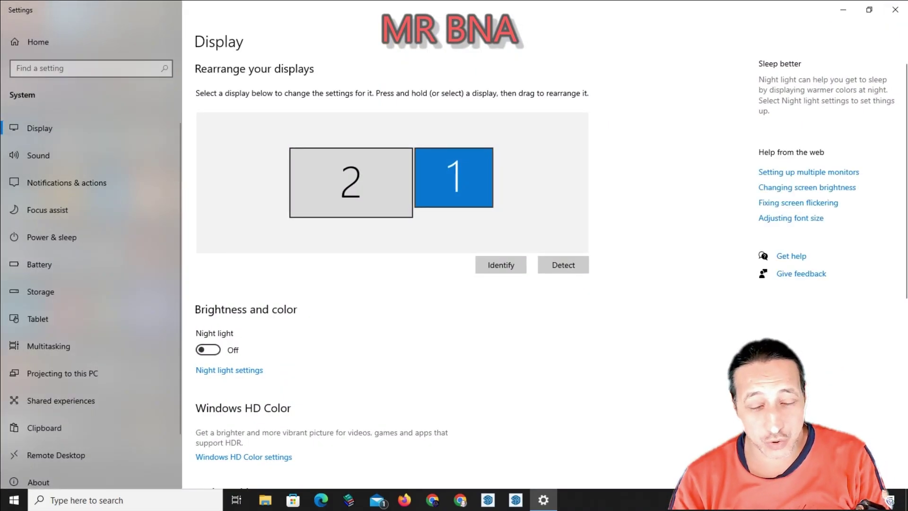
scroll(392, 260, down, 8)
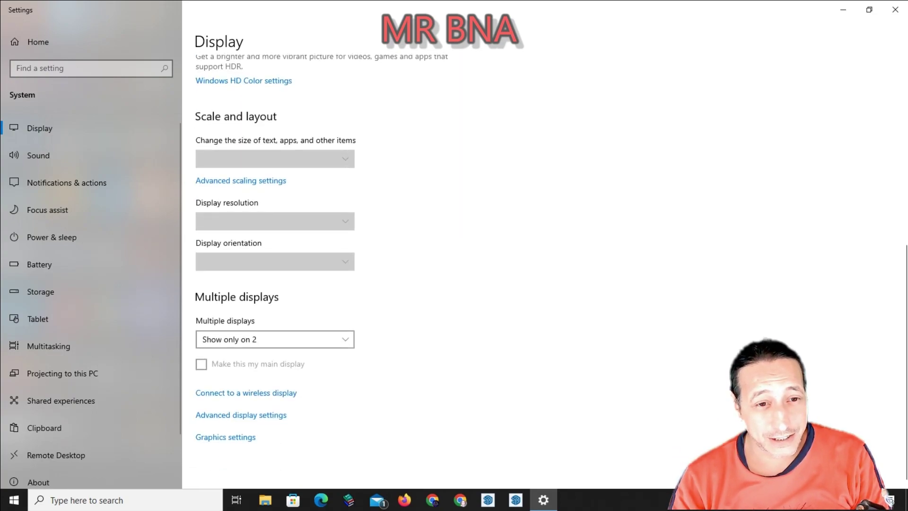
click(241, 415)
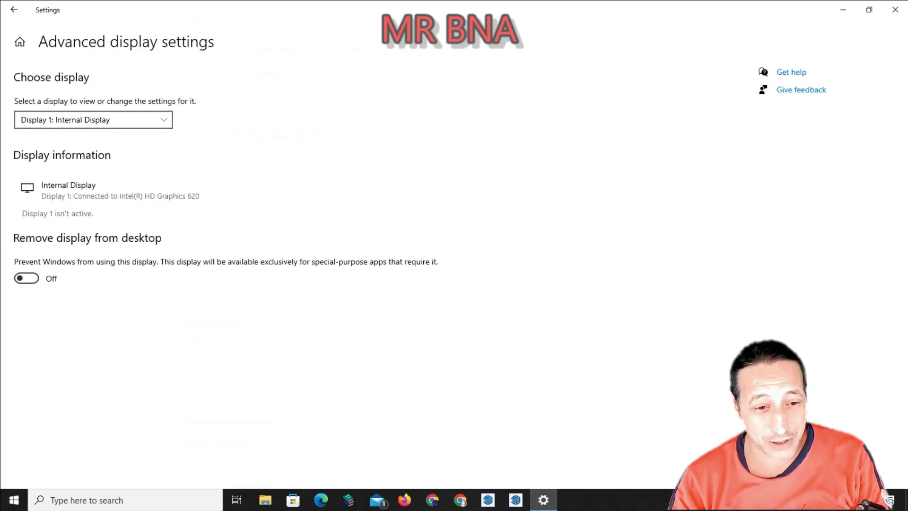
- Check the dedicated video memory in the adapter properties of Display 2: LC24RG50, and close the properties and the Settings window
click(93, 120)
click(57, 136)
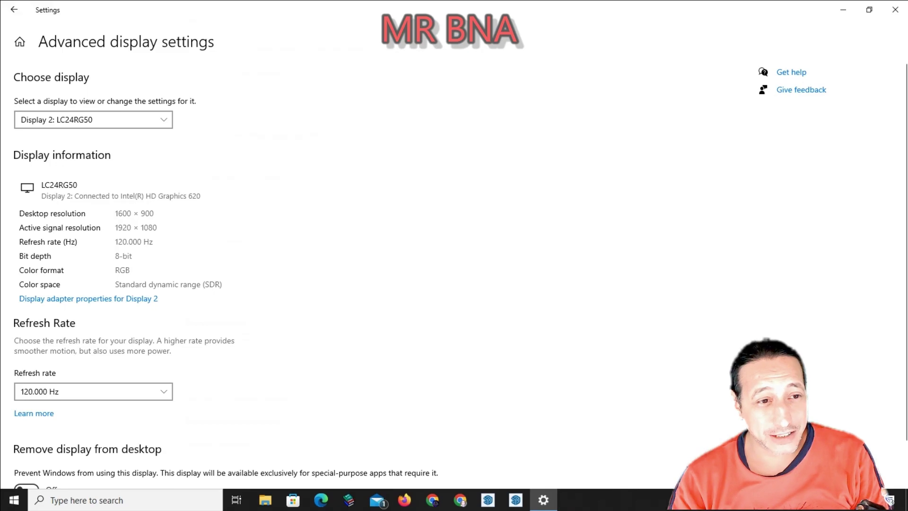
click(88, 298)
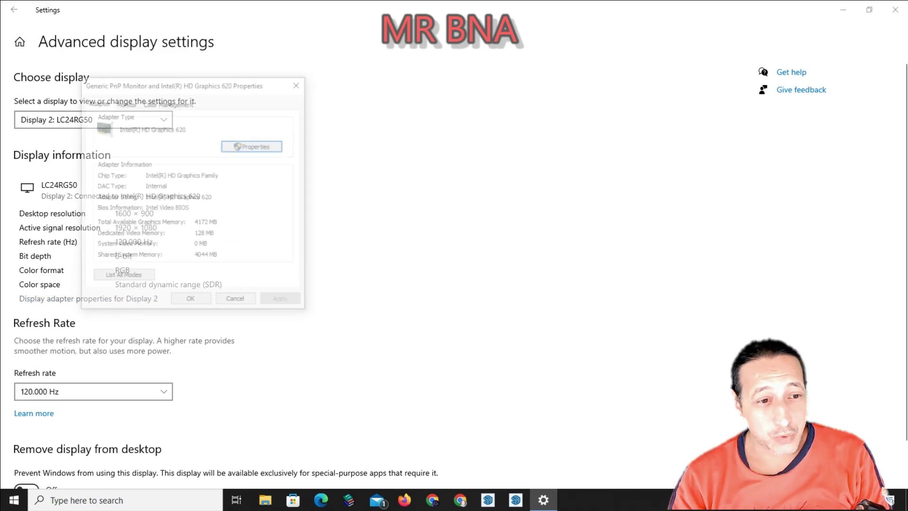
drag(190, 83, 402, 115)
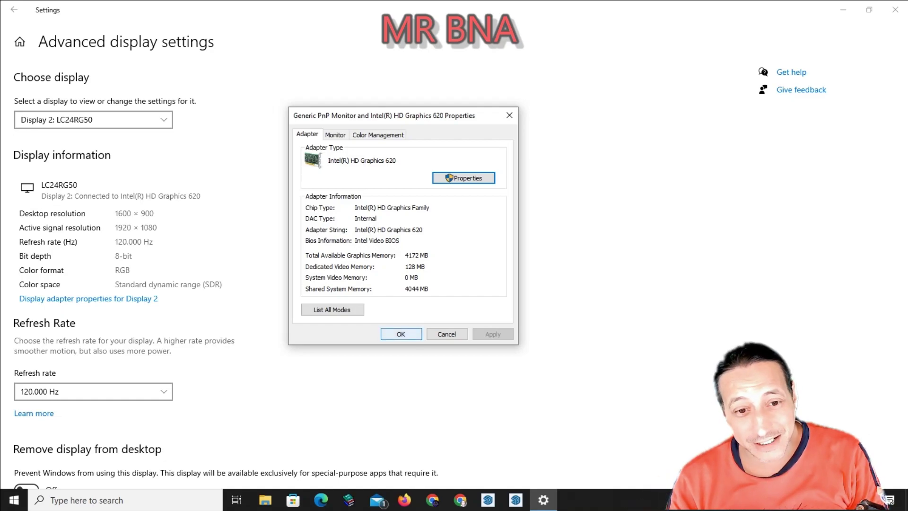
click(401, 334)
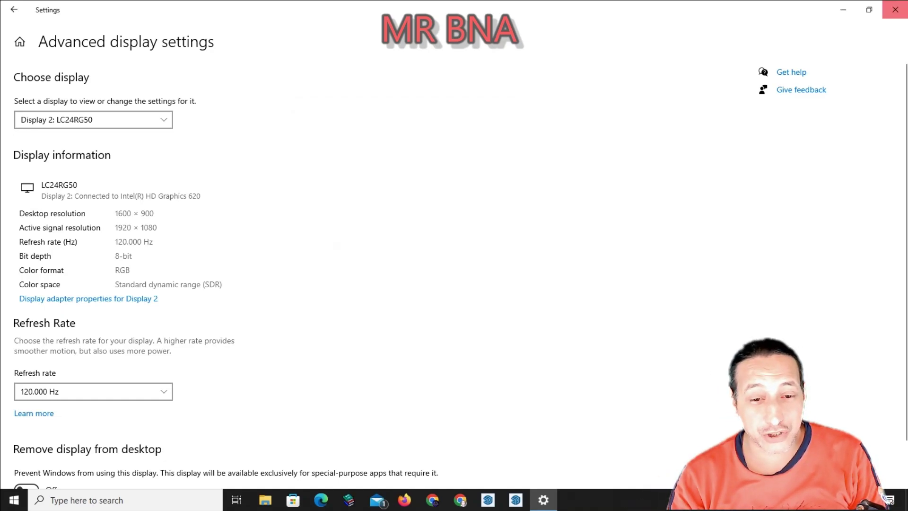
click(896, 10)
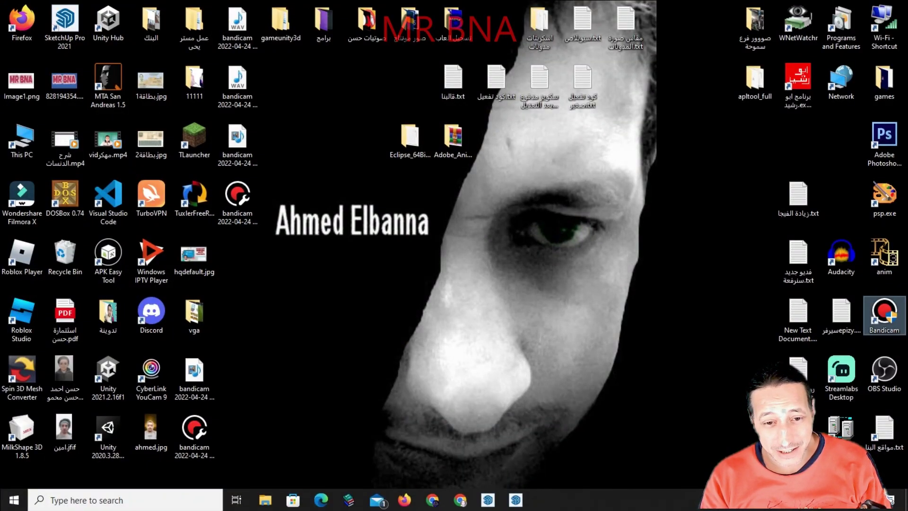
- Open the display settings from the desktop and go to the advanced display settings again
right_click(402, 254)
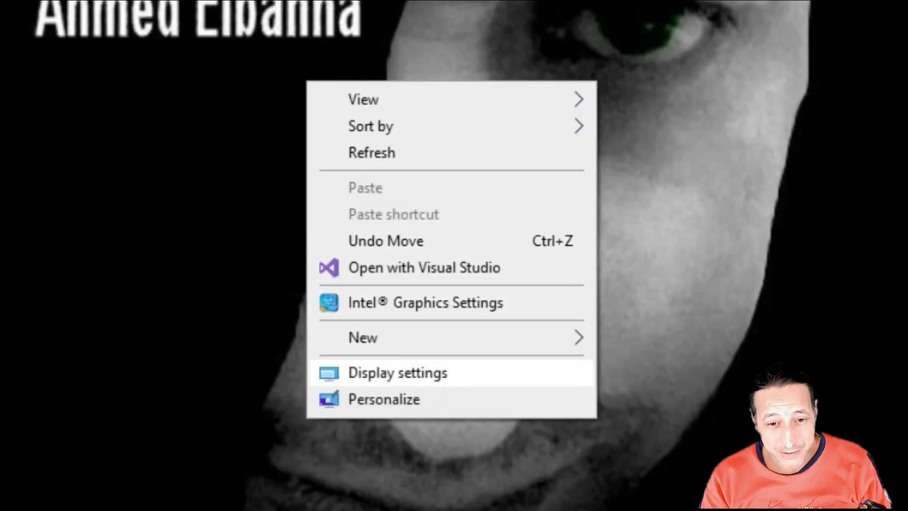
click(398, 373)
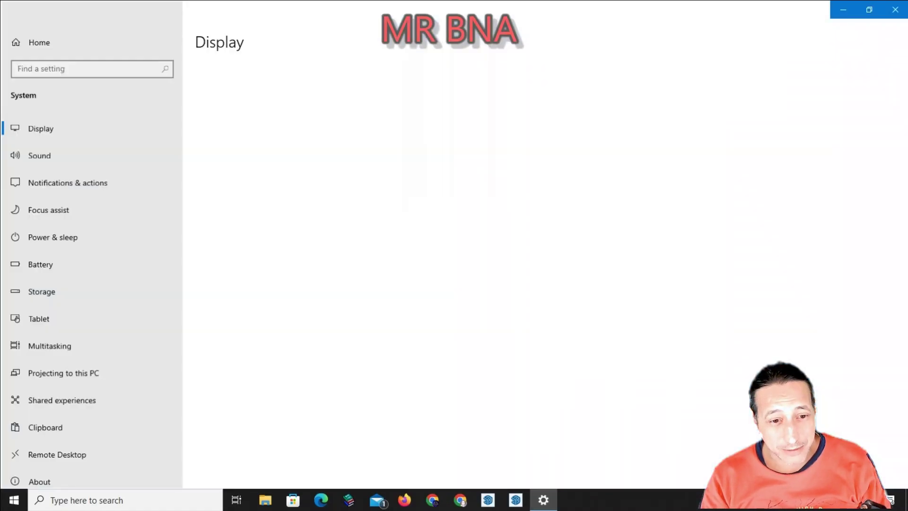
scroll(544, 260, down, 6)
scroll(241, 415, down, 1)
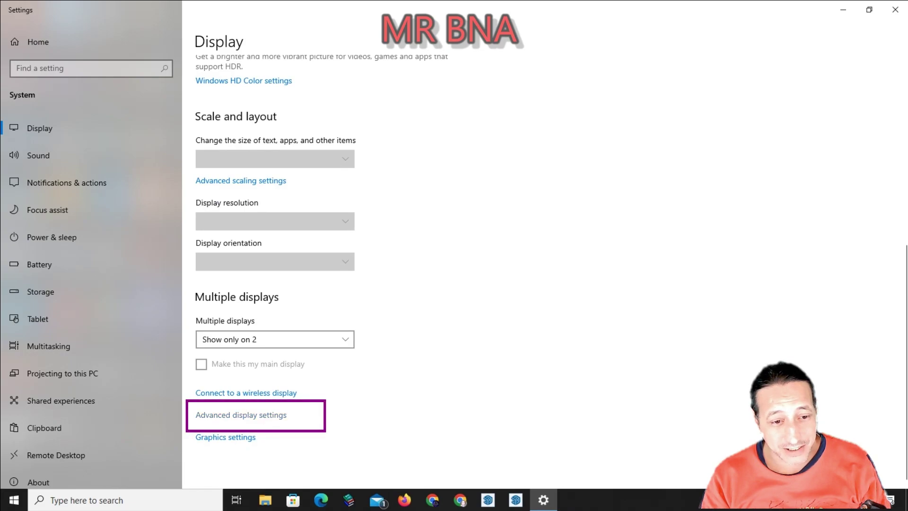
click(241, 415)
- Choose Display 2: LC24RG50 and open its display adapter properties to recheck the dedicated video memory
click(93, 120)
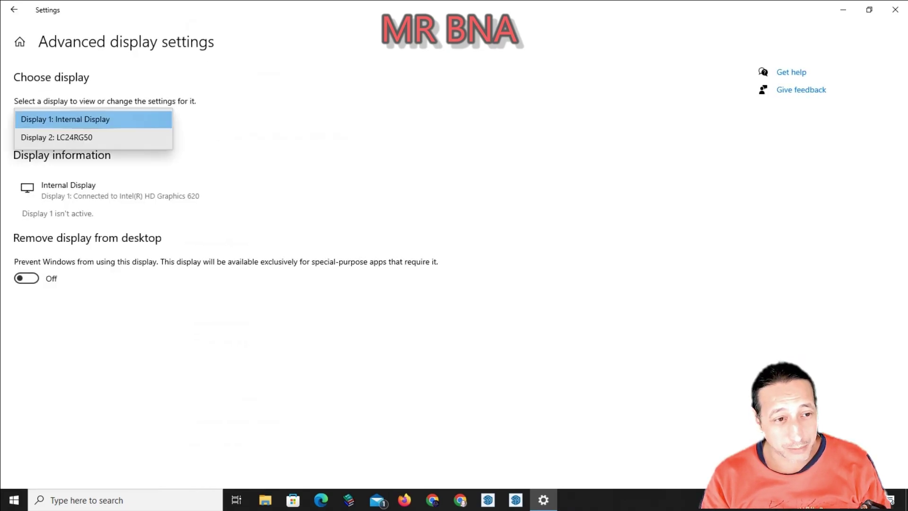
click(76, 137)
scroll(89, 265, down, 2)
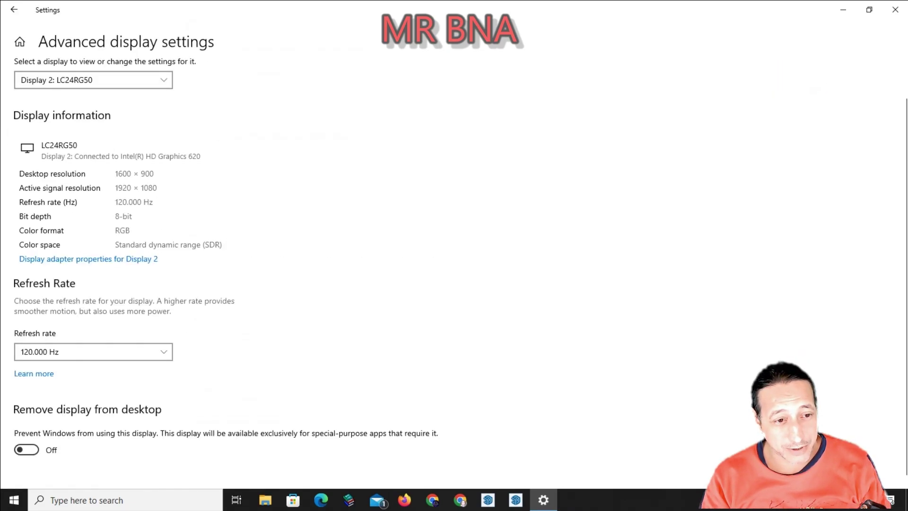
click(88, 253)
drag(242, 127, 495, 132)
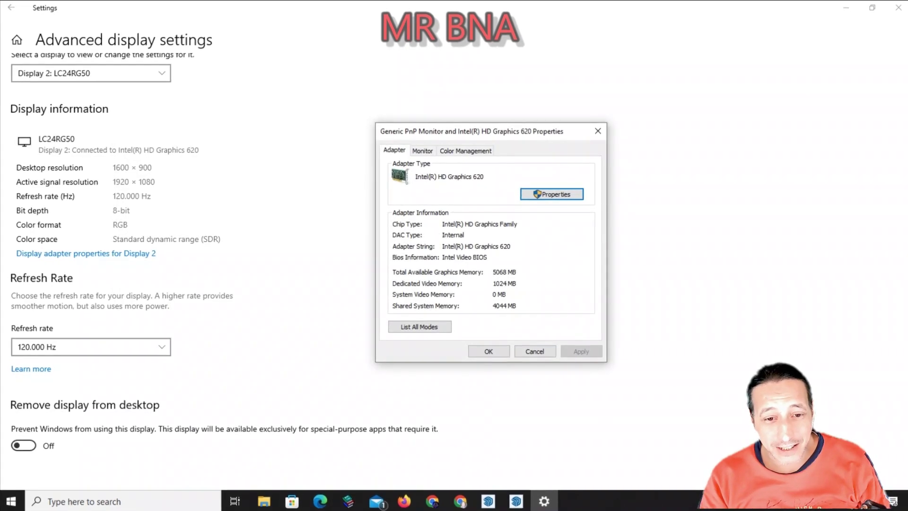